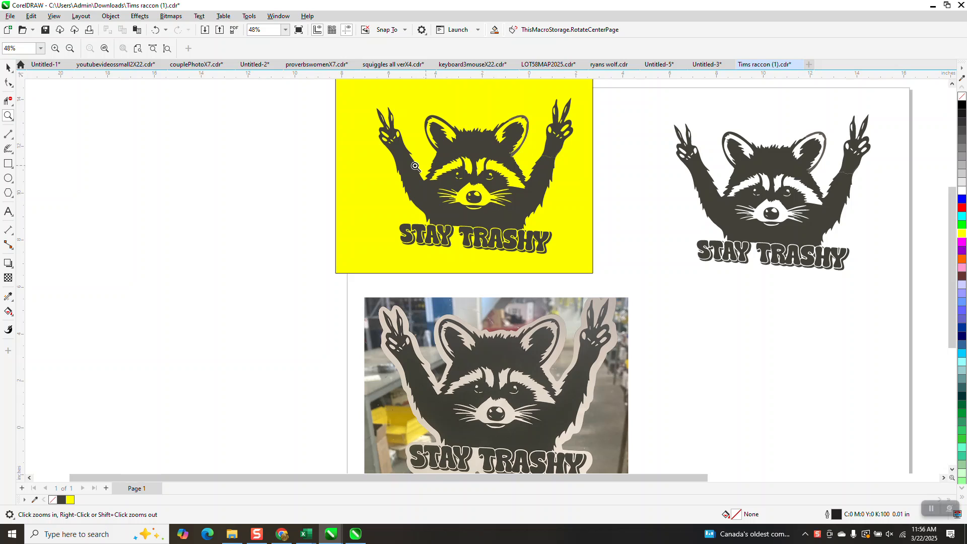
# Step: Delete the yellow background rectangle behind the raccoon artwork
pyautogui.click(8, 67)
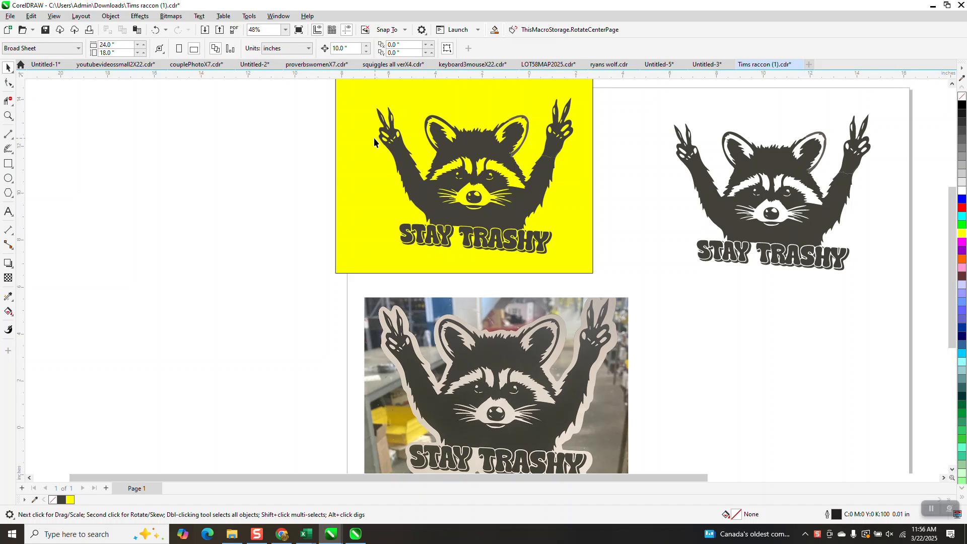
pyautogui.click(350, 142)
pyautogui.press('Delete')
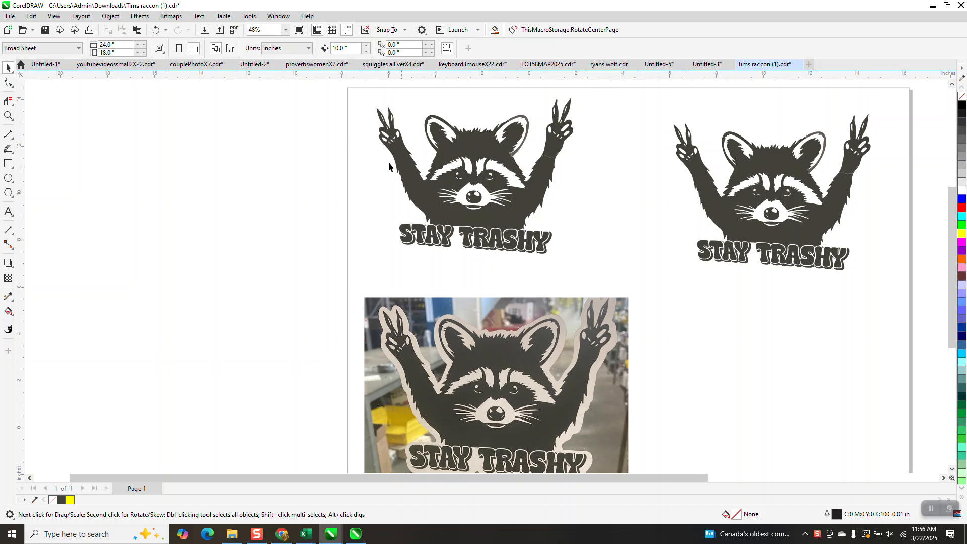
# Step: Place a copy of the raccoon group 10 inches to the left of the original
pyautogui.click(455, 163)
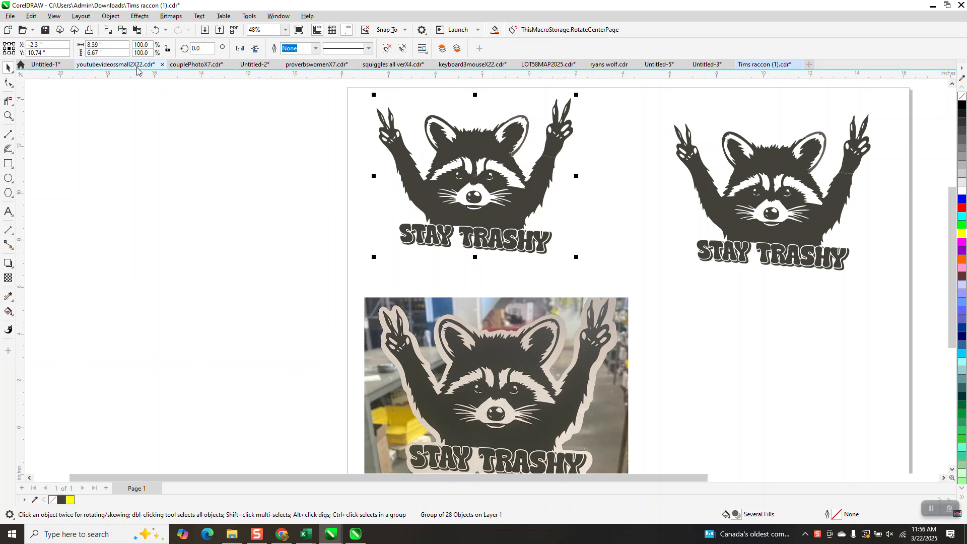
pyautogui.click(189, 114)
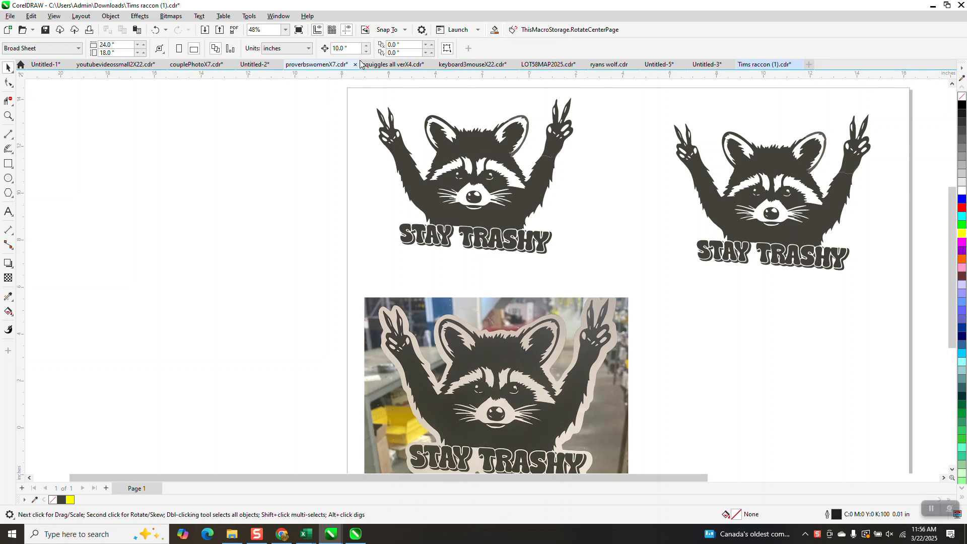
pyautogui.click(458, 140)
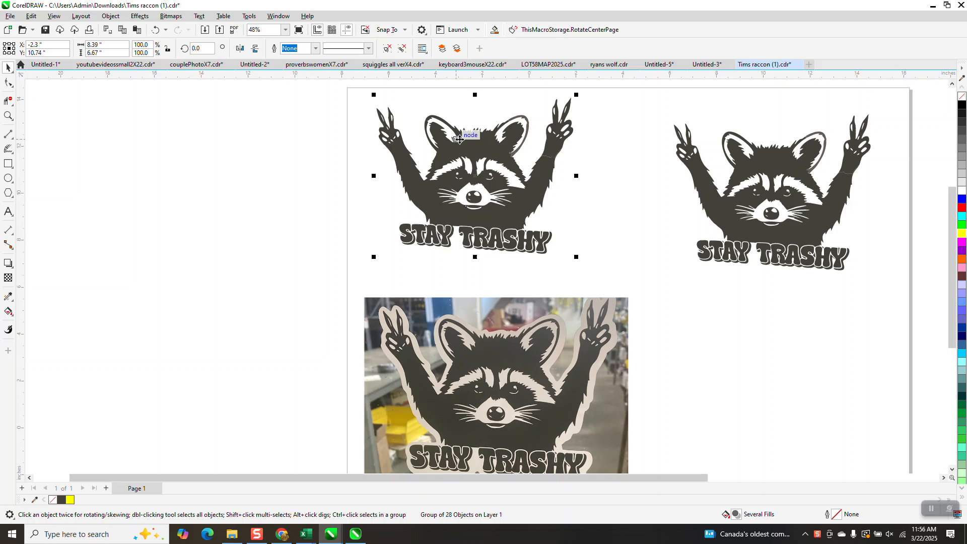
pyautogui.press('Left')
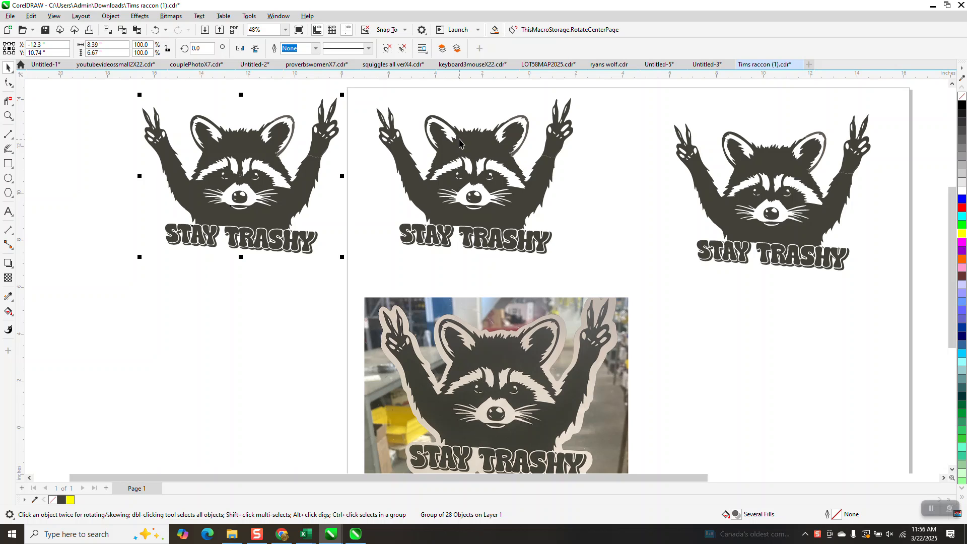
# Step: Remove the fill from the original raccoon group and give it a red outline
pyautogui.click(491, 159)
pyautogui.click(961, 97)
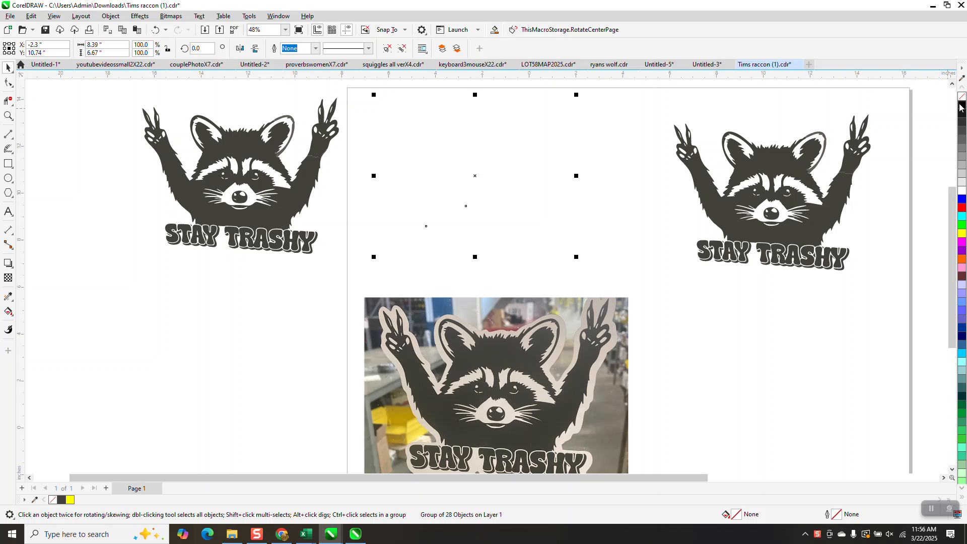
pyautogui.rightClick(962, 208)
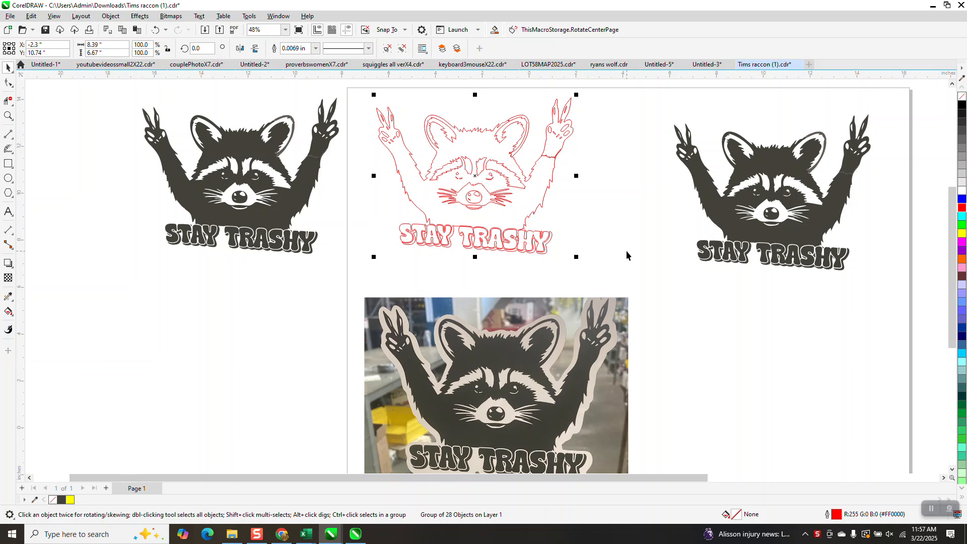
# Step: Apply a one-step outside contour with a 0.1-inch offset and round corners to the red-outlined raccoon
pyautogui.click(140, 16)
pyautogui.click(153, 246)
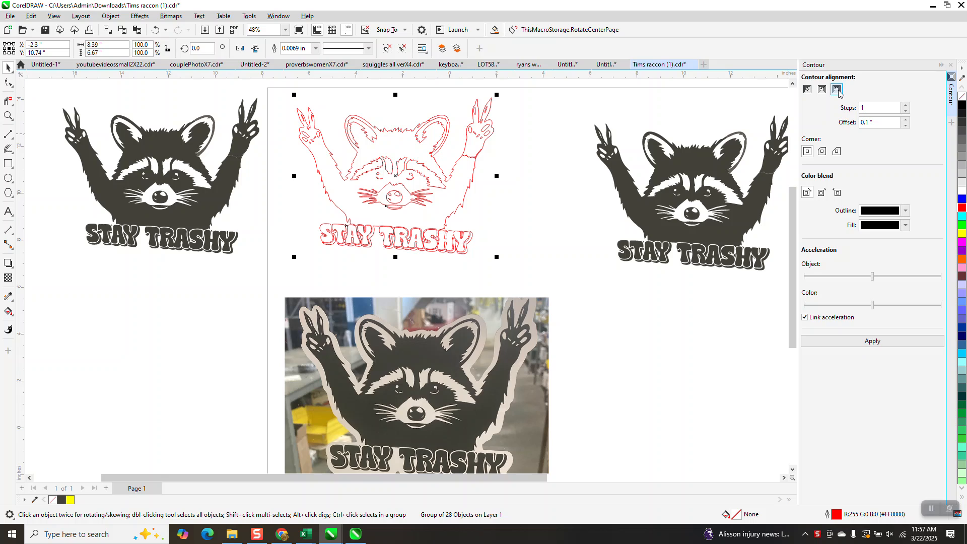
pyautogui.click(863, 122)
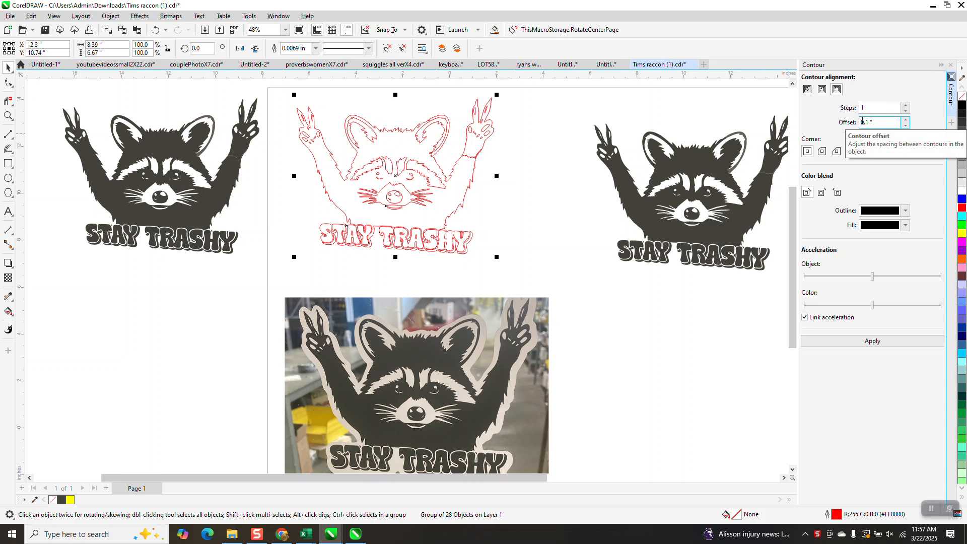
pyautogui.click(822, 151)
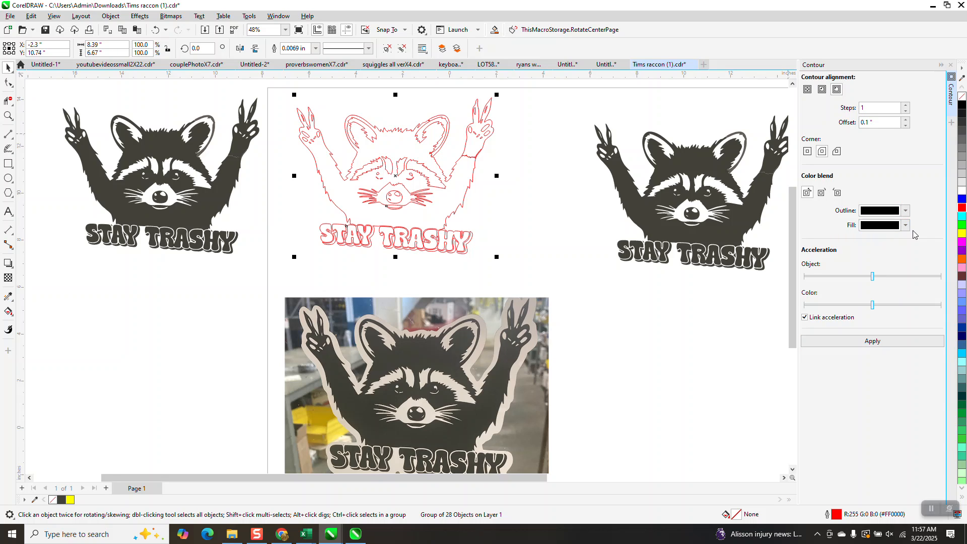
pyautogui.click(873, 341)
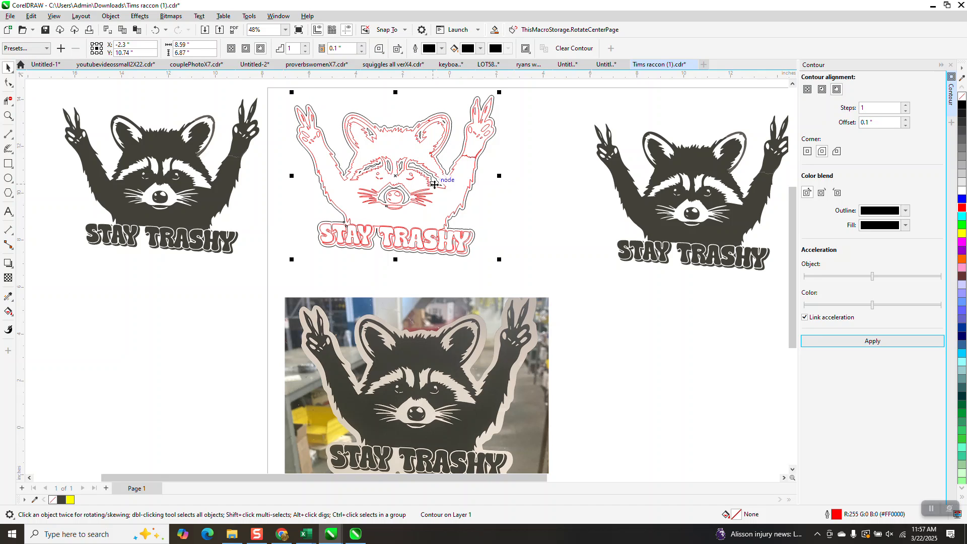
# Step: Move the spare filled raccoon down to the space beside the photo
pyautogui.moveTo(668, 179); pyautogui.dragTo(660, 366)
pyautogui.moveTo(269, 83); pyautogui.dragTo(276, 111)
pyautogui.moveTo(554, 261); pyautogui.dragTo(554, 262)
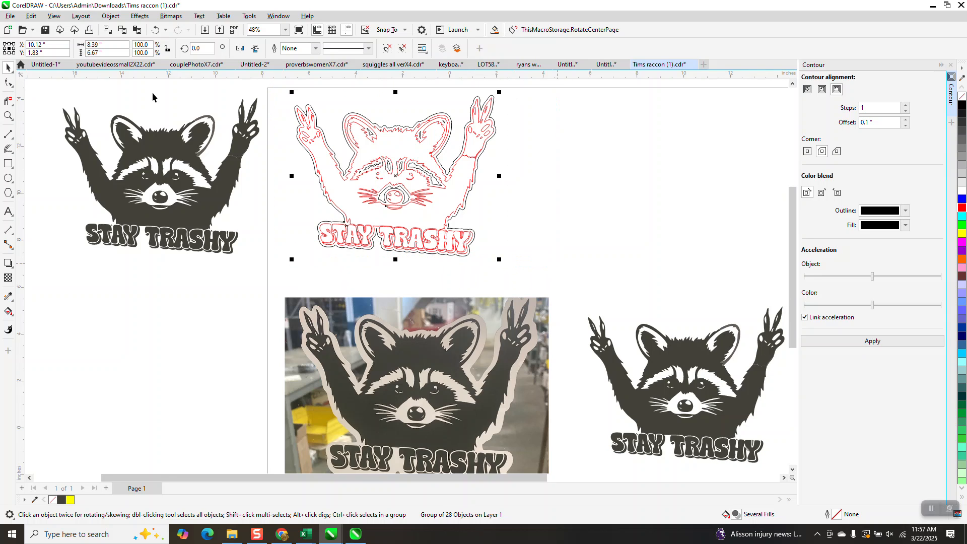
# Step: Break the contour apart from the red-outlined raccoon and shift the contour curve 10 inches to the right
pyautogui.click(110, 15)
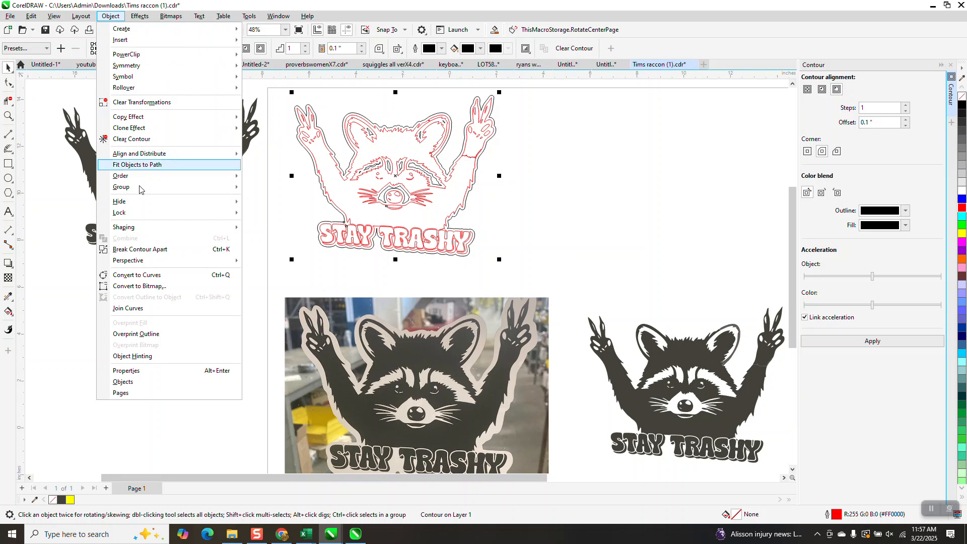
pyautogui.click(151, 250)
pyautogui.click(259, 206)
pyautogui.click(350, 148)
pyautogui.press('Right')
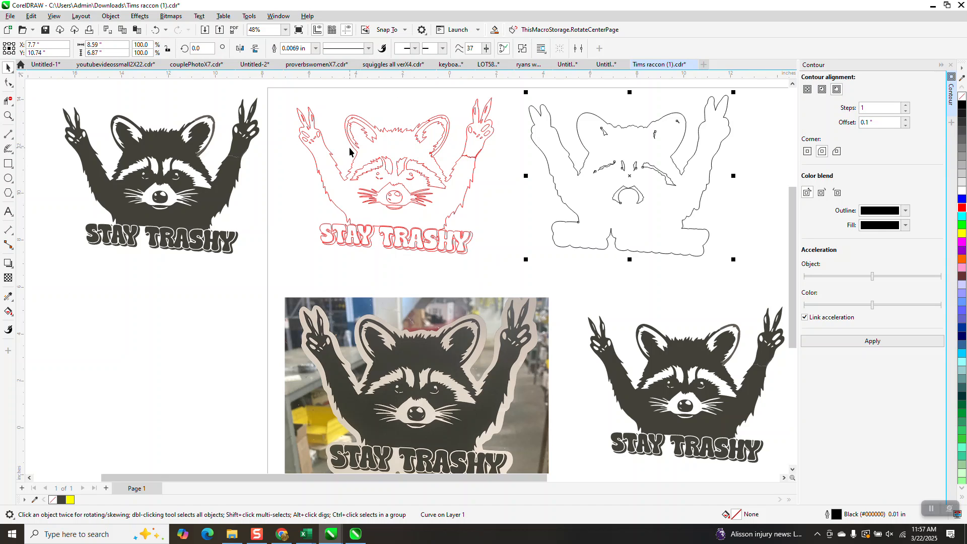
# Step: Break the separated contour curve apart into individual curves
pyautogui.click(106, 18)
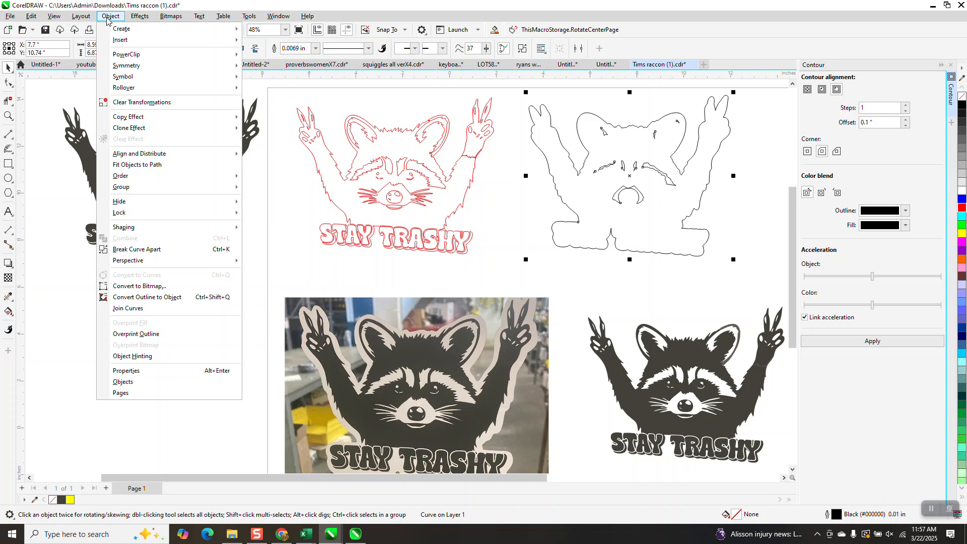
pyautogui.click(150, 249)
pyautogui.click(544, 260)
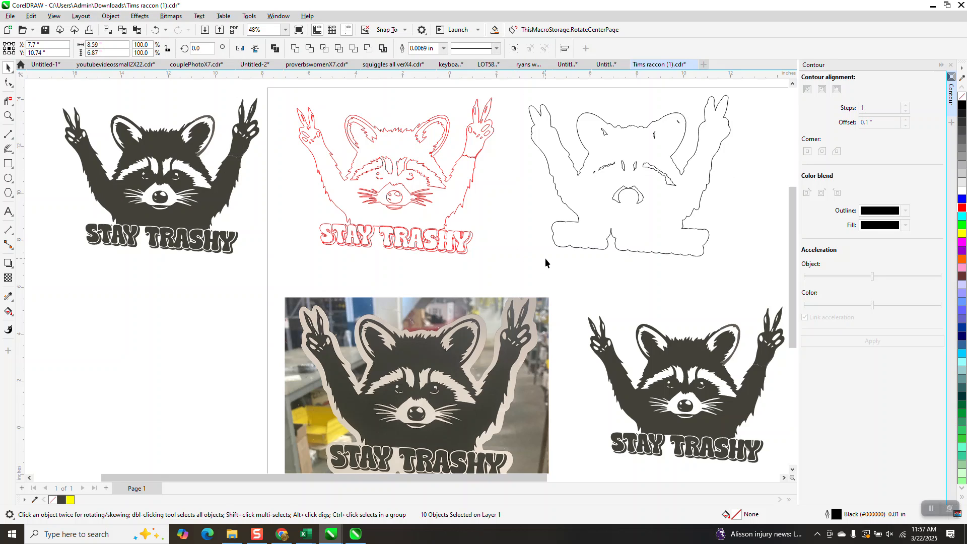
# Step: Move the outer contour curve 20 inches left around the filled raccoon and colour its outline red
pyautogui.click(629, 252)
pyautogui.press('Left')
pyautogui.press('Left')
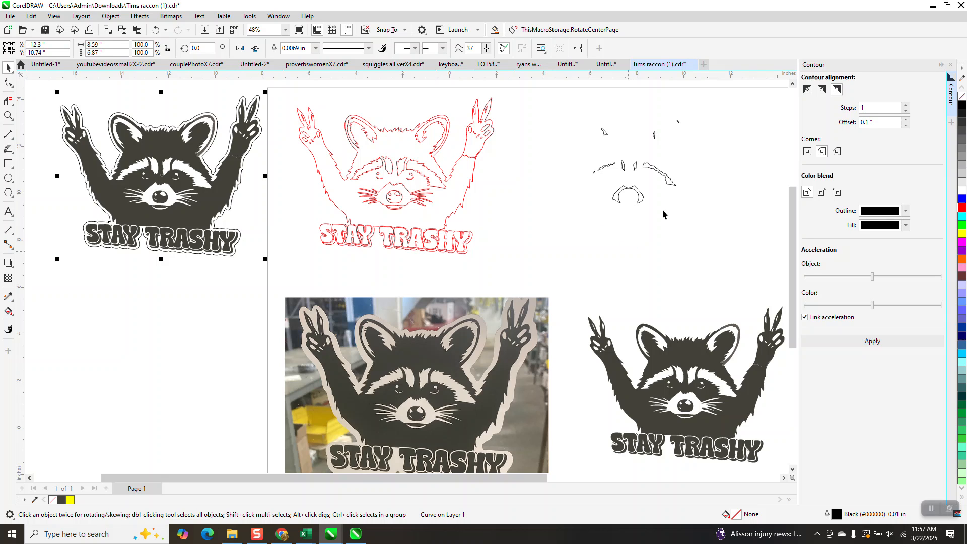
pyautogui.rightClick(961, 208)
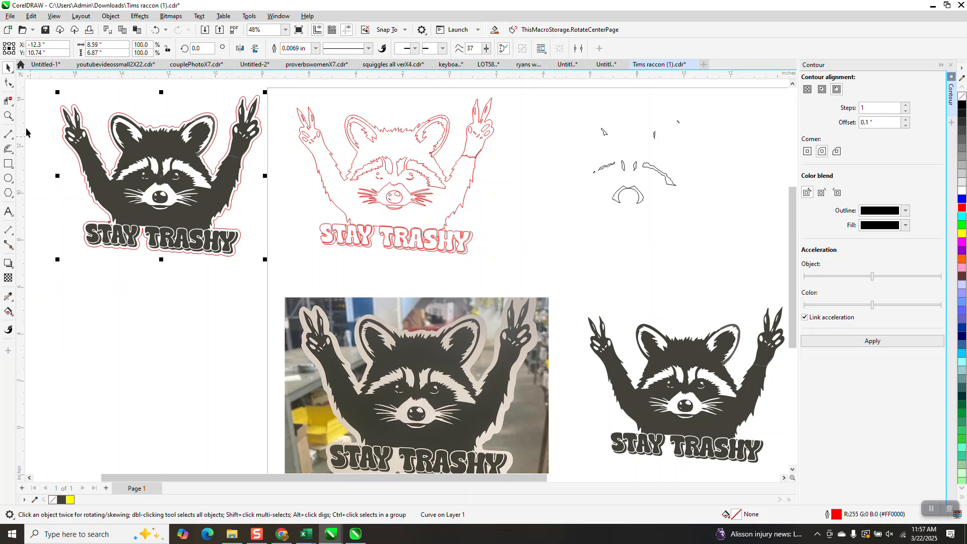
# Step: Compare the border around the STAY TRASHY lettering in the photo with the red contour around the filled raccoon
pyautogui.click(9, 116)
pyautogui.scroll(-1, 344, 316)
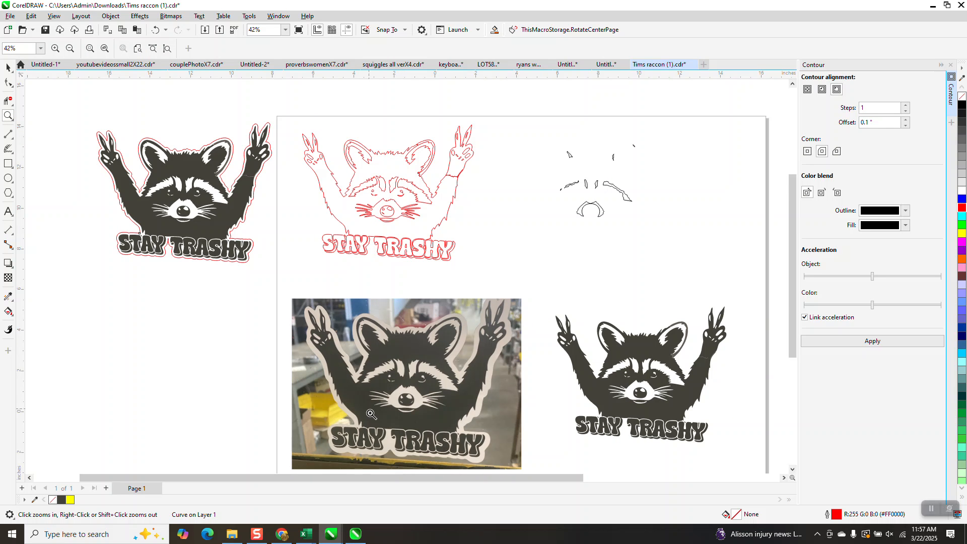
pyautogui.scroll(15, 369, 457)
pyautogui.scroll(-4, 396, 361)
pyautogui.scroll(-3, 409, 348)
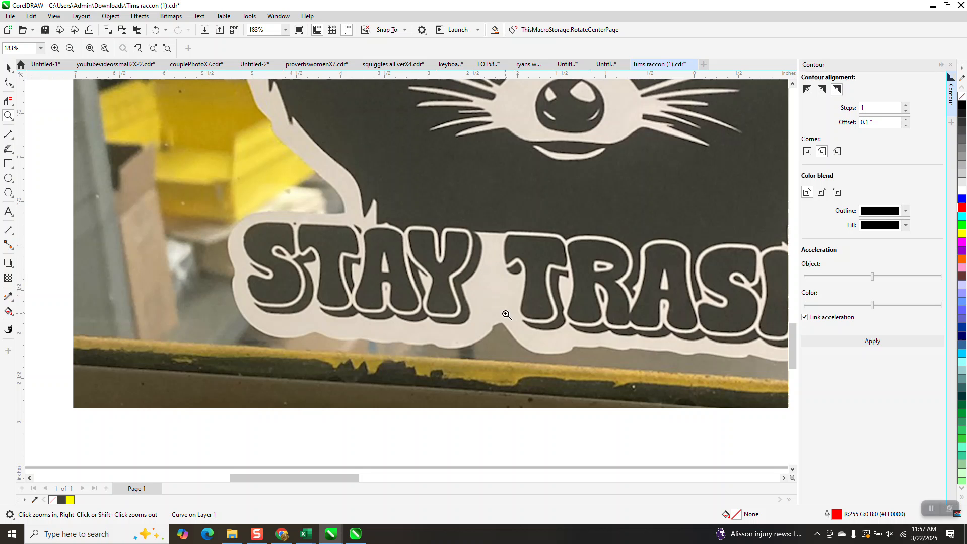
pyautogui.scroll(-5, 501, 315)
pyautogui.moveTo(351, 180); pyautogui.dragTo(407, 234)
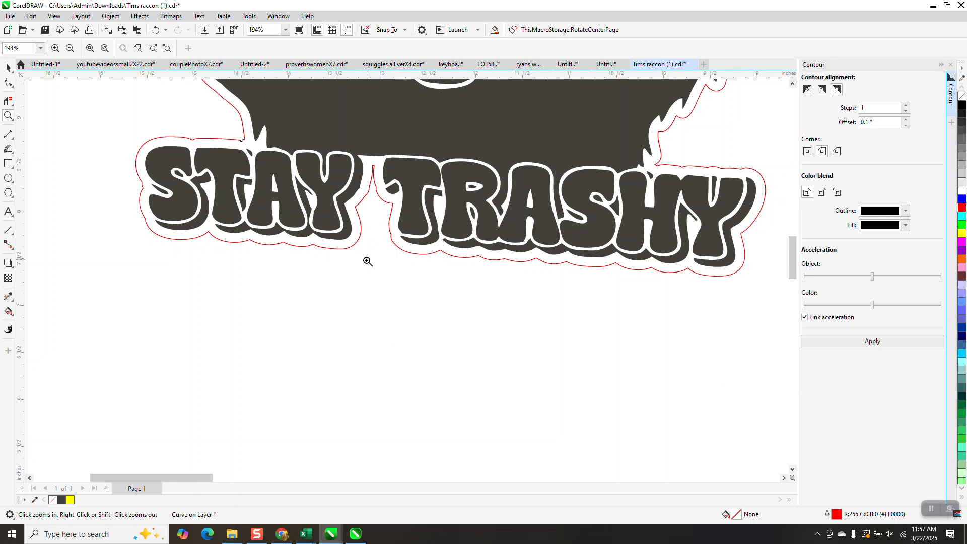
pyautogui.scroll(-1, 366, 234)
pyautogui.scroll(-4, 366, 234)
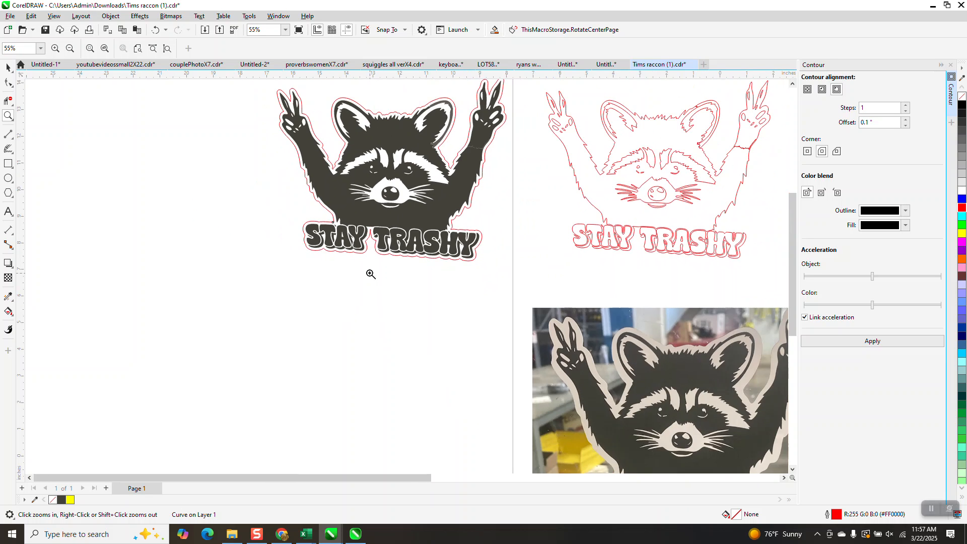
# Step: Try an outside contour with a 0.2-inch offset on the red-outlined raccoon and undo it
pyautogui.click(9, 66)
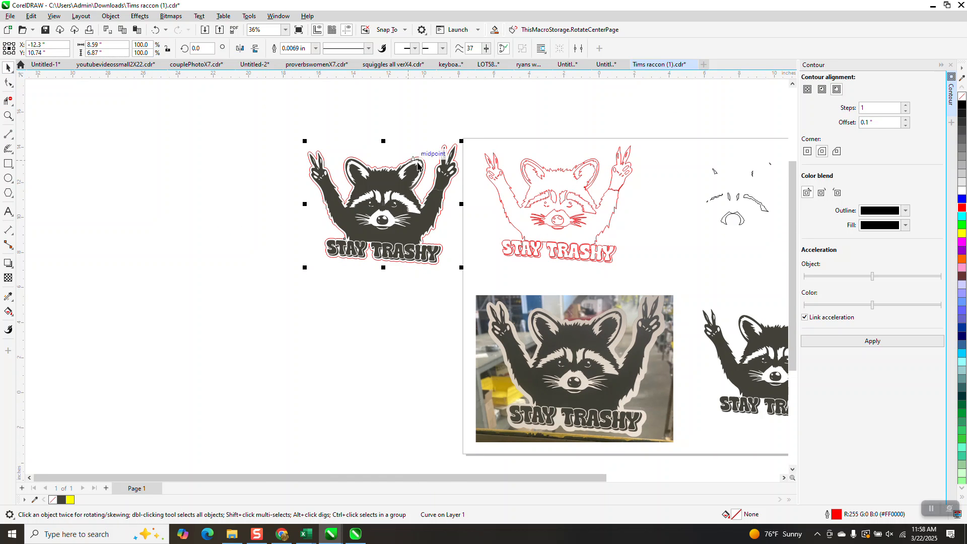
pyautogui.click(546, 176)
pyautogui.click(882, 124)
pyautogui.write('.2')
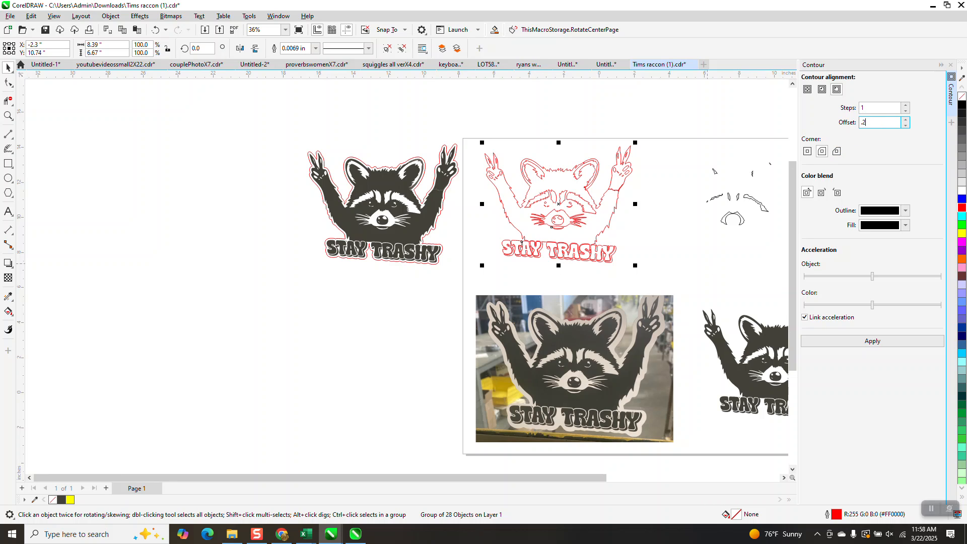
pyautogui.click(867, 340)
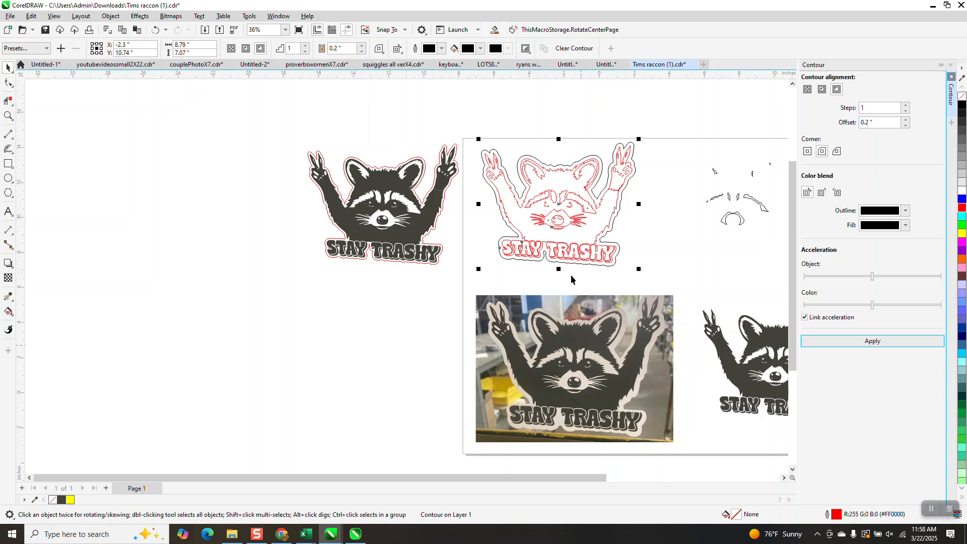
pyautogui.click(155, 30)
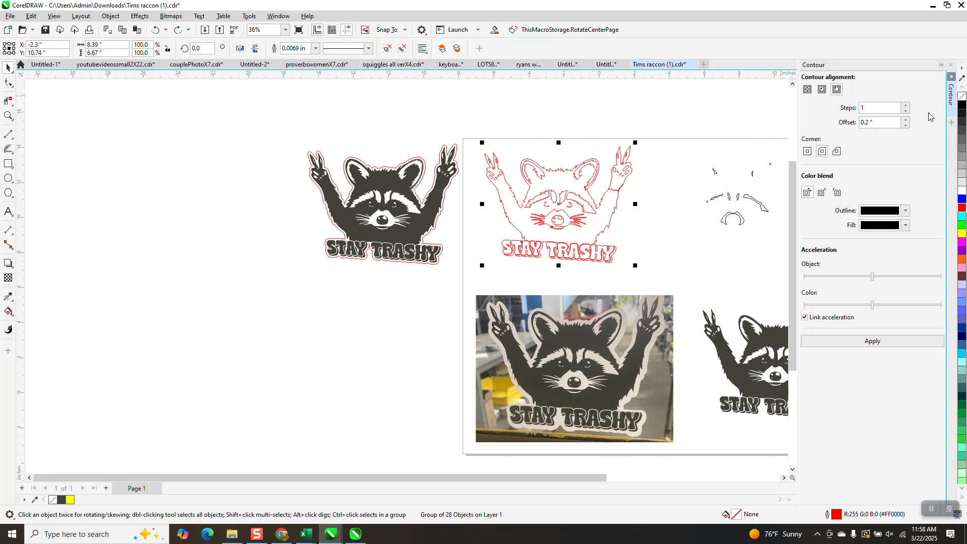
# Step: Apply an outside contour with a 0.3-inch offset to the red-outlined raccoon
pyautogui.write('.3')
pyautogui.click(864, 342)
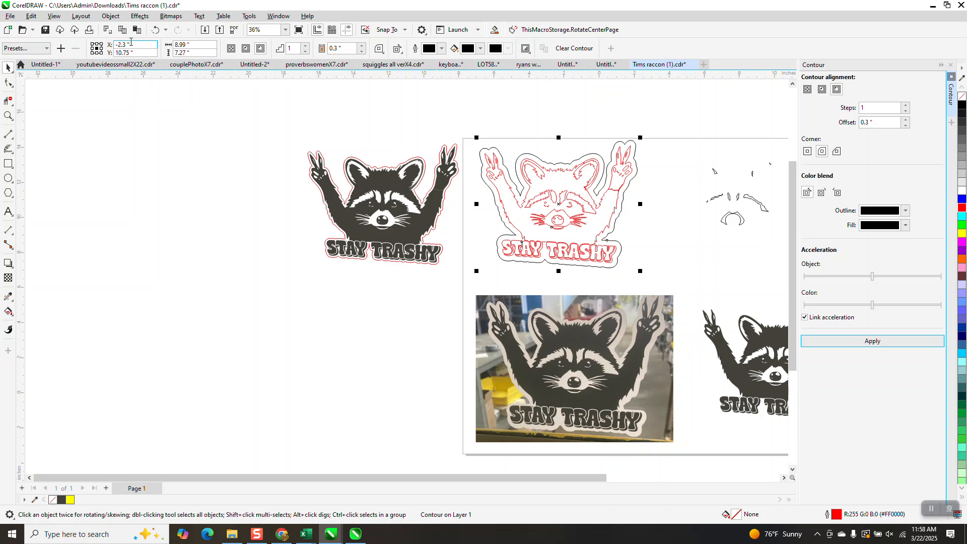
pyautogui.moveTo(460, 121); pyautogui.dragTo(649, 281)
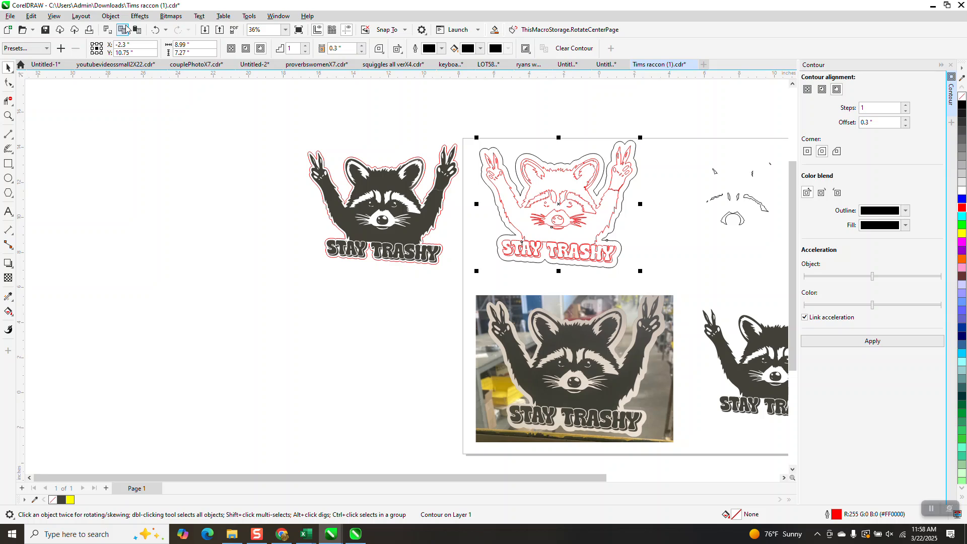
# Step: Break the 0.3-inch contour apart and move its outline 20 inches left into the empty space beside the filled raccoon
pyautogui.click(110, 16)
pyautogui.click(162, 250)
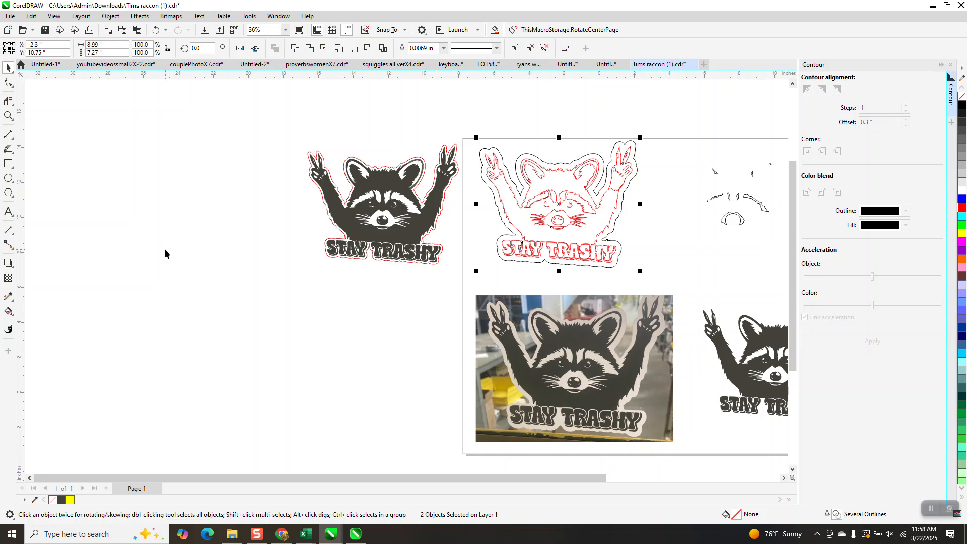
pyautogui.click(634, 172)
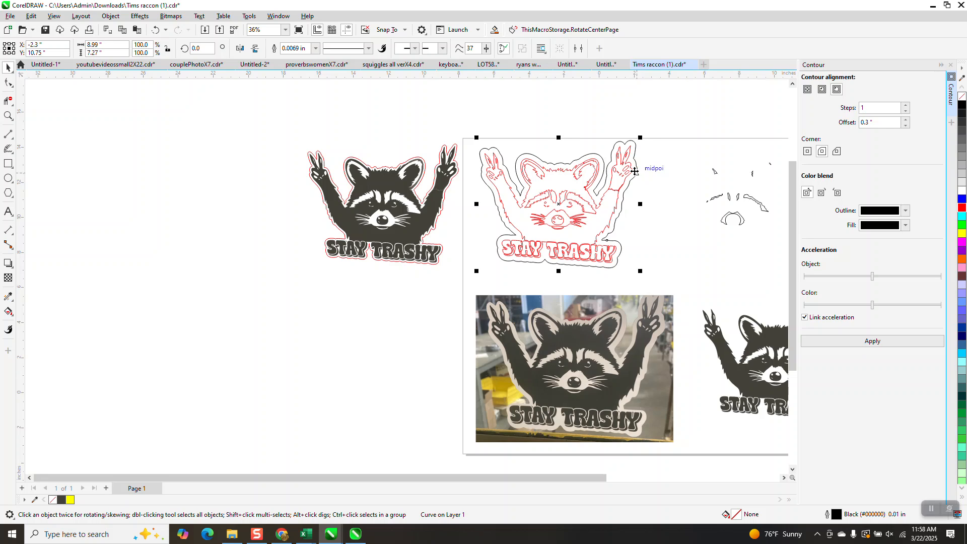
pyautogui.moveTo(635, 171); pyautogui.dragTo(284, 171)
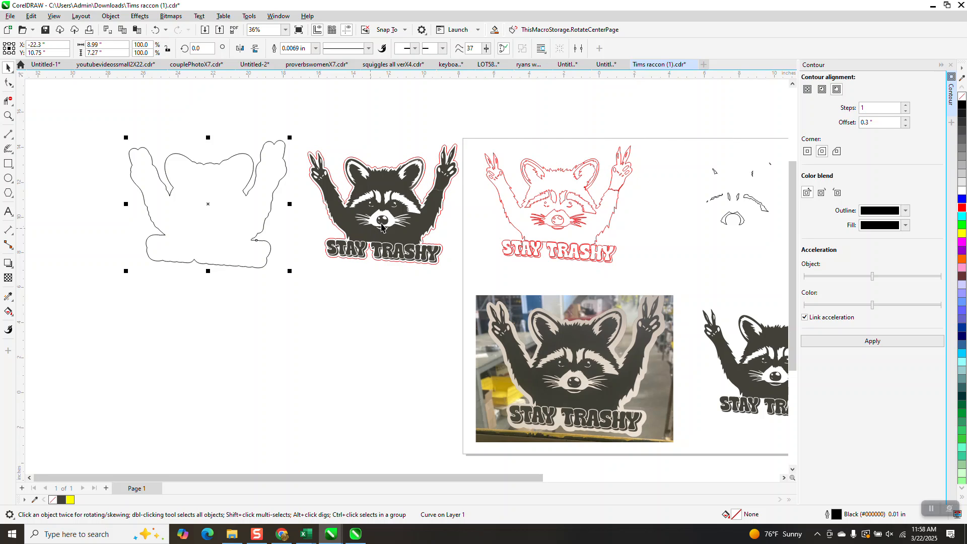
# Step: Apply an inside contour with a 0.1-inch offset to the separated outline
pyautogui.click(822, 89)
pyautogui.click(877, 123)
pyautogui.write('.1')
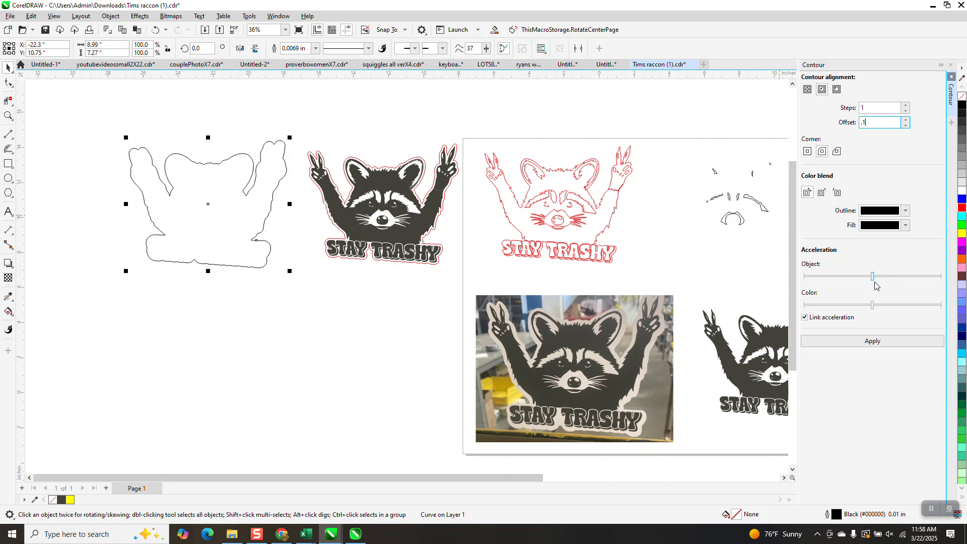
pyautogui.click(855, 342)
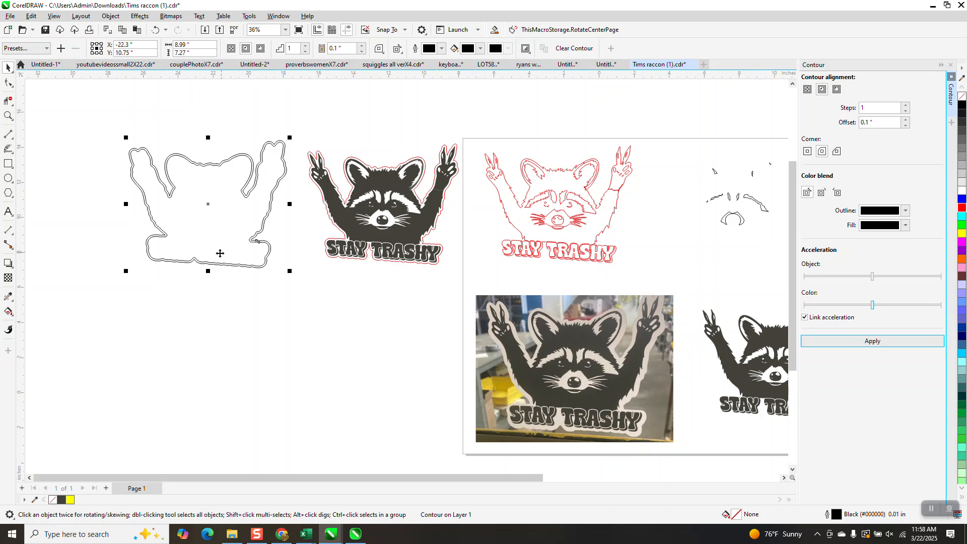
# Step: Break the 0.1-inch contour apart and move its inner outline 10 inches down
pyautogui.click(110, 16)
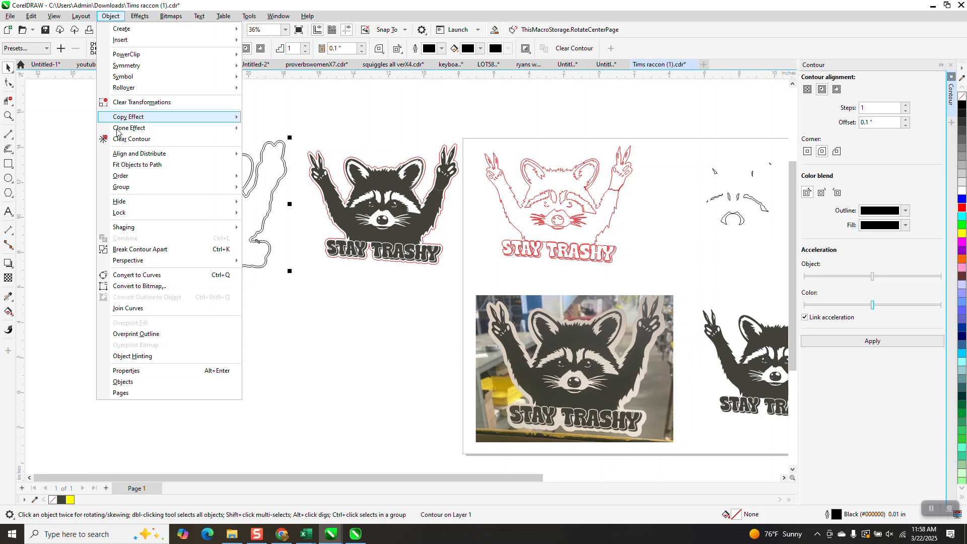
pyautogui.click(137, 249)
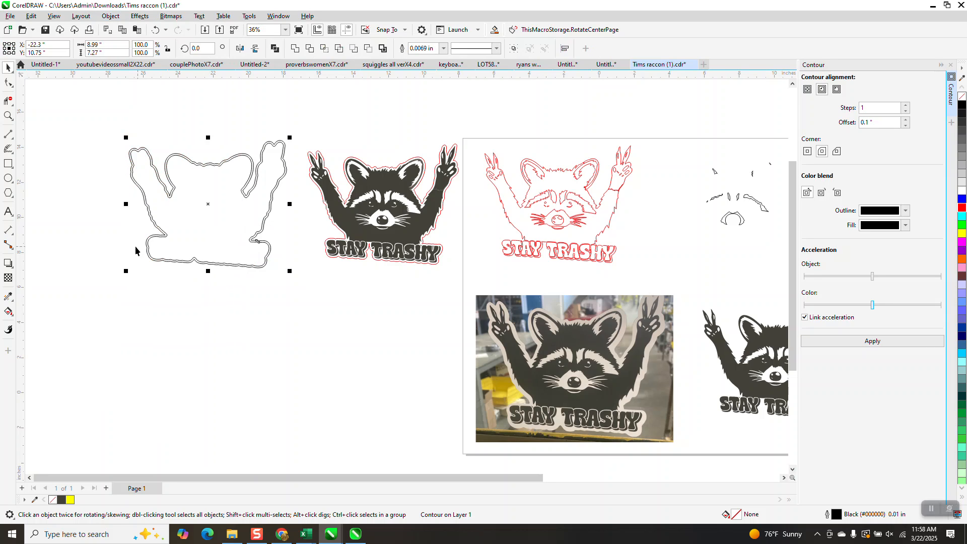
pyautogui.click(227, 220)
pyautogui.press('Down')
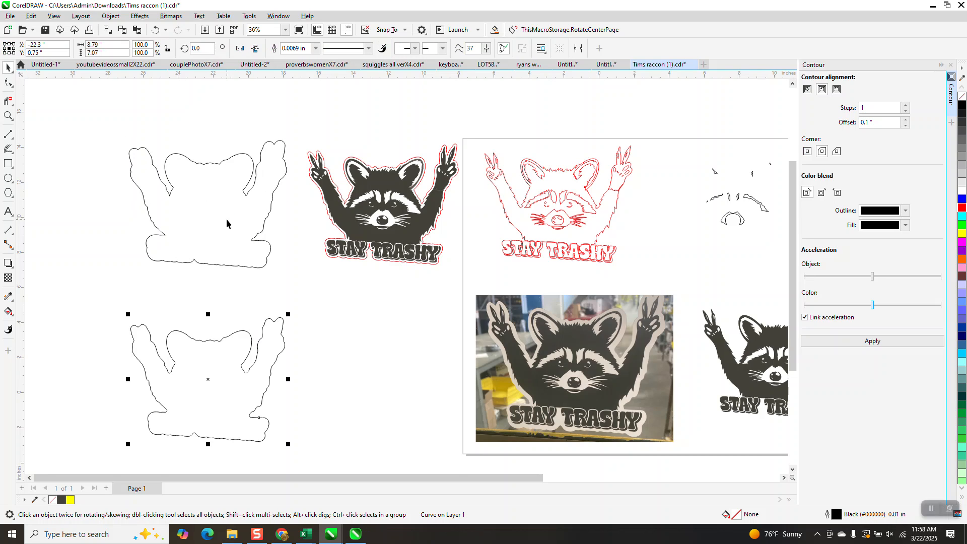
# Step: Duplicate the filled raccoon together with its red outline and move the copy 10 inches down
pyautogui.click(230, 220)
pyautogui.moveTo(305, 126); pyautogui.dragTo(471, 274)
pyautogui.press('KP_Add')
pyautogui.press('Down')
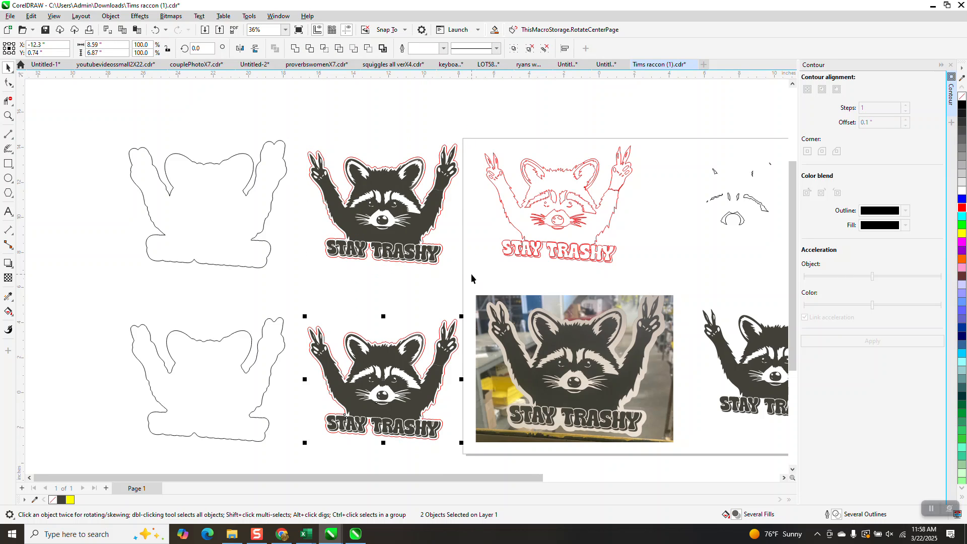
# Step: Delete the tight red outline around the upper filled raccoon
pyautogui.click(469, 153)
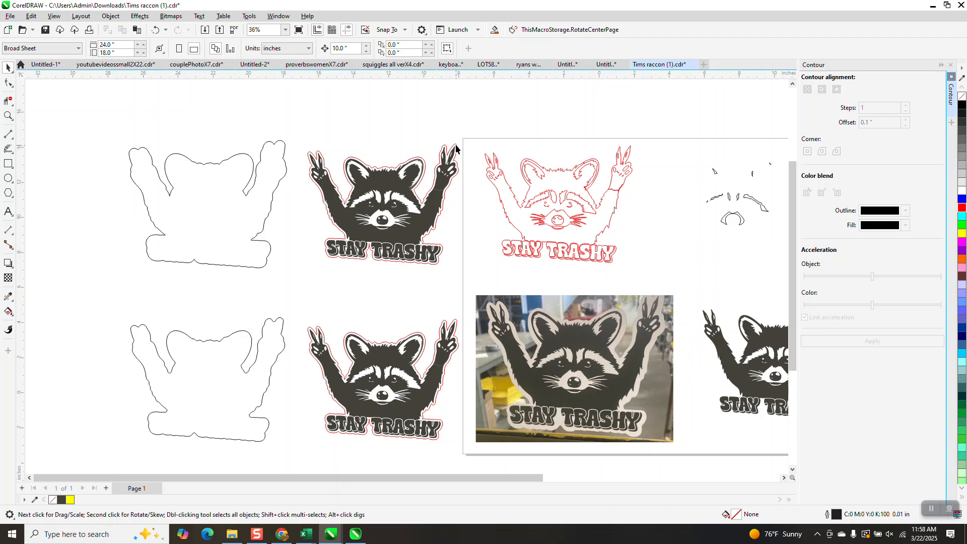
pyautogui.click(457, 147)
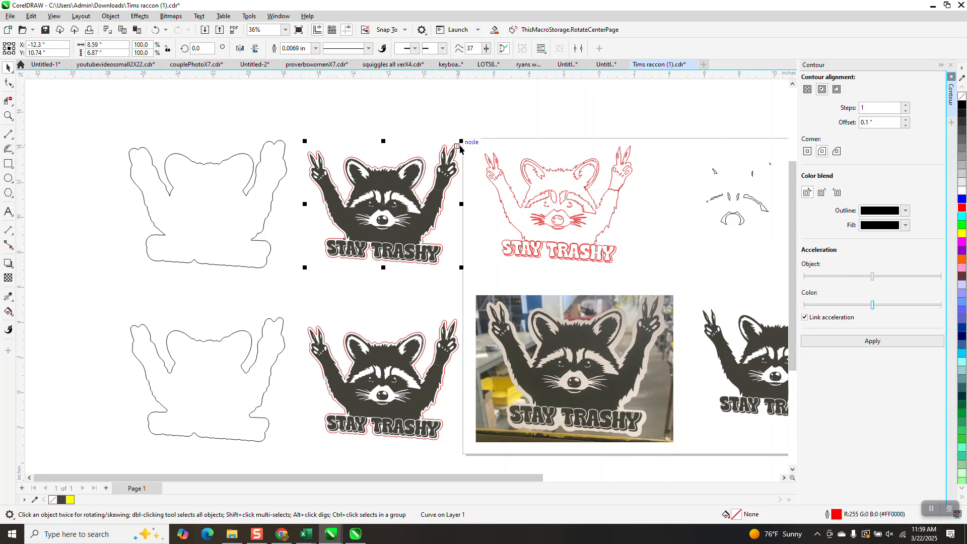
pyautogui.press('Delete')
# Step: Recolor the upper black outline red, try it around the upper filled raccoon, and return it to the empty space beside it
pyautogui.click(283, 155)
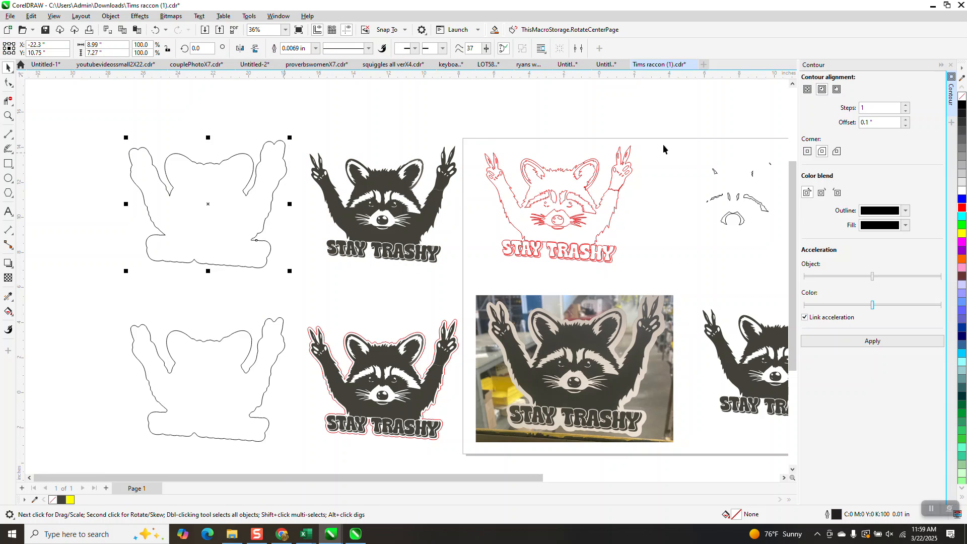
pyautogui.rightClick(963, 210)
pyautogui.press('Right')
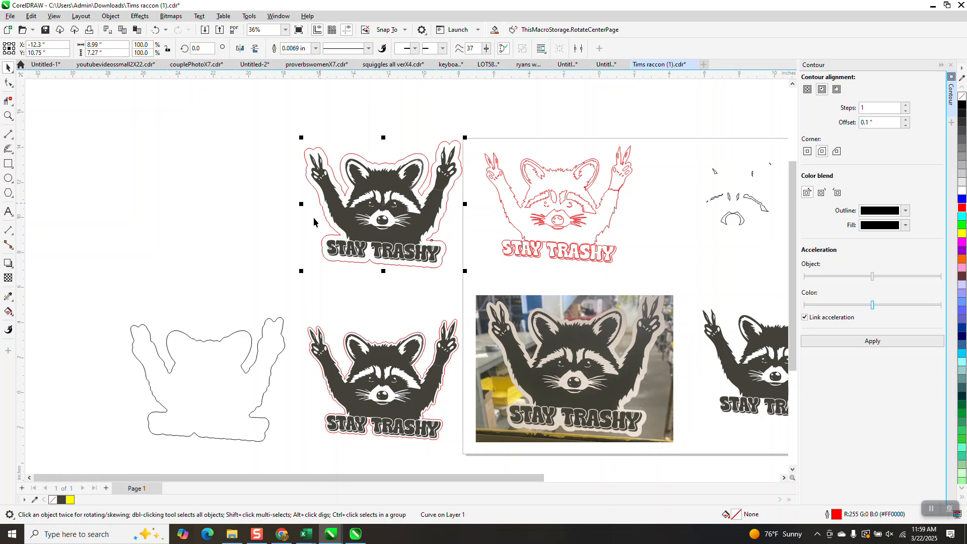
pyautogui.moveTo(302, 253); pyautogui.dragTo(127, 253)
# Step: Apply an inside contour with a 0.15-inch offset to the lower black outline, break it apart and move the inner outline 10 inches left
pyautogui.click(233, 359)
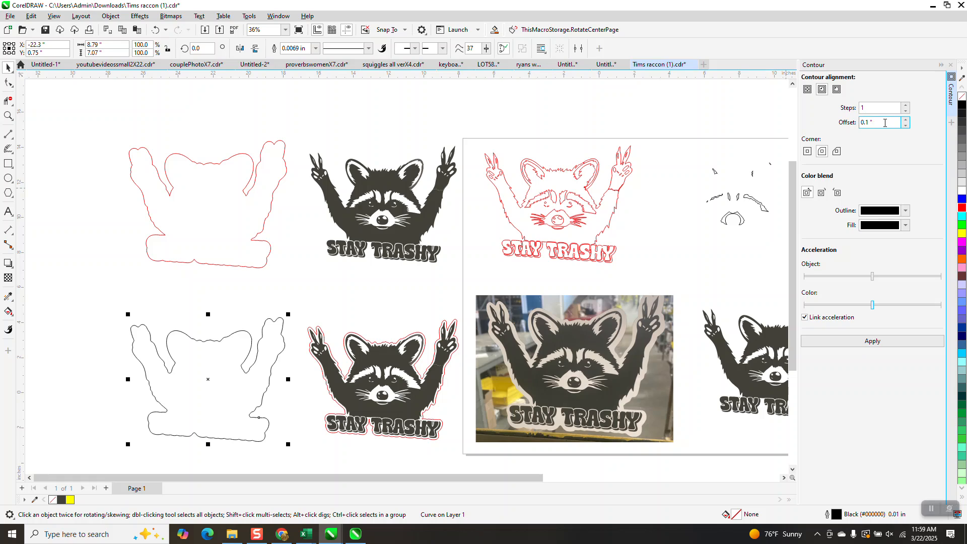
pyautogui.write('.')
pyautogui.click(871, 342)
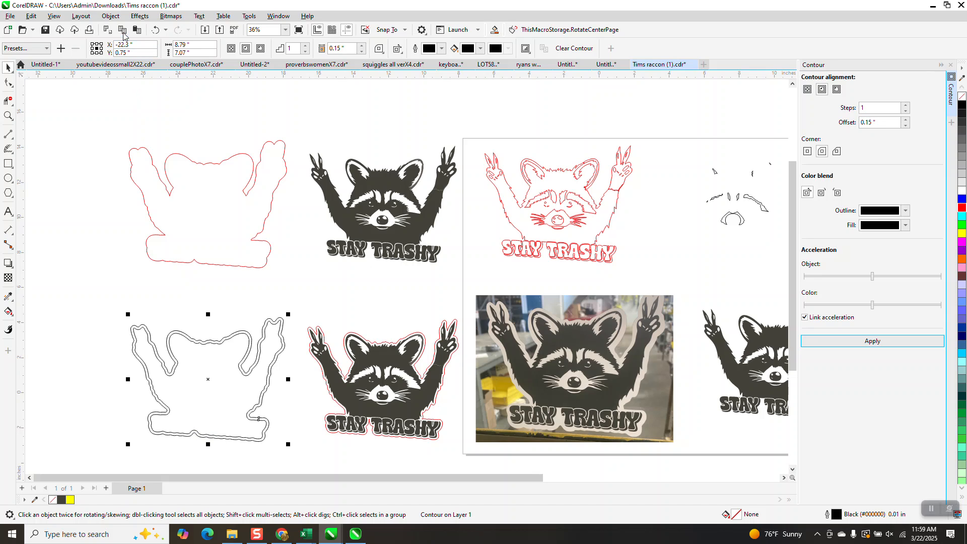
pyautogui.click(110, 16)
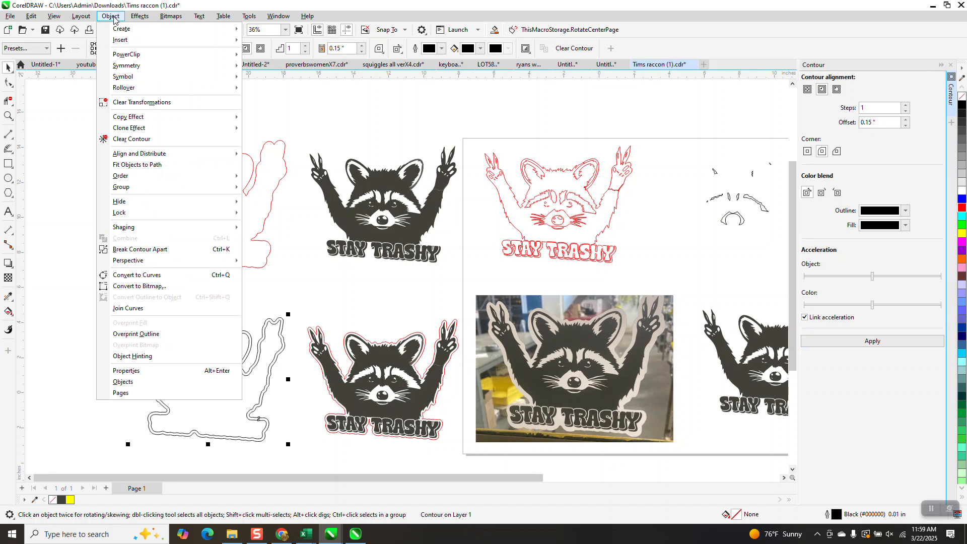
pyautogui.click(144, 249)
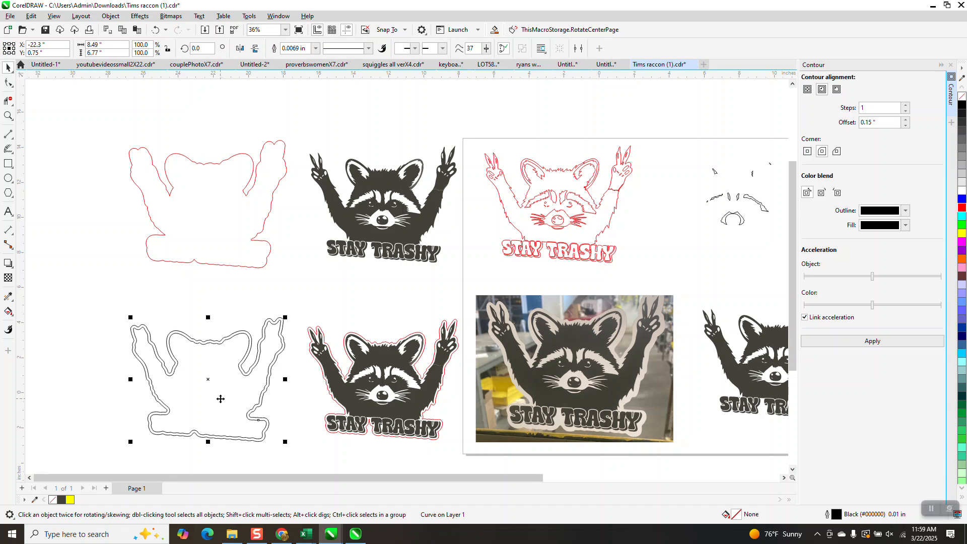
# Step: Delete the upper red outline and replace it by recoloring the lower black outline red and fitting it around the upper filled raccoon
pyautogui.click(220, 266)
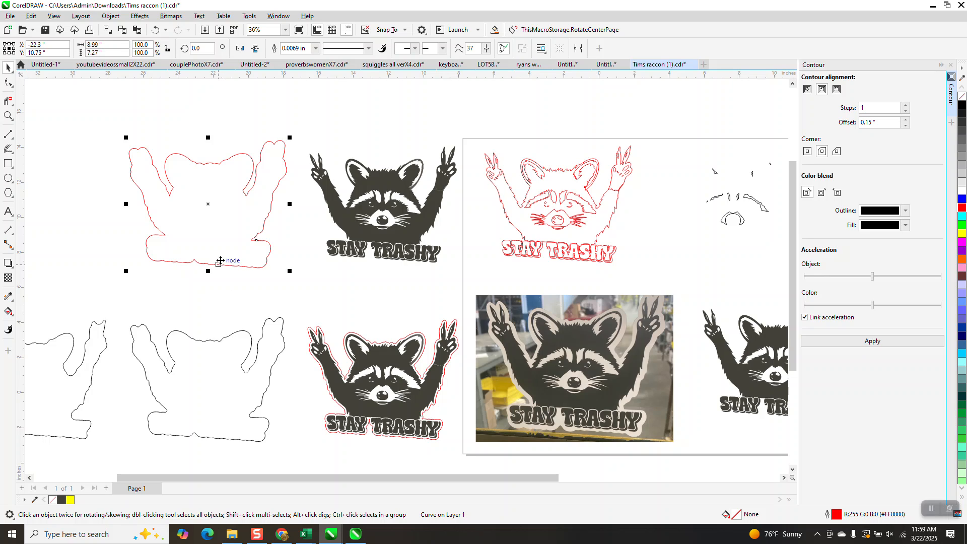
pyautogui.press('Delete')
pyautogui.click(221, 351)
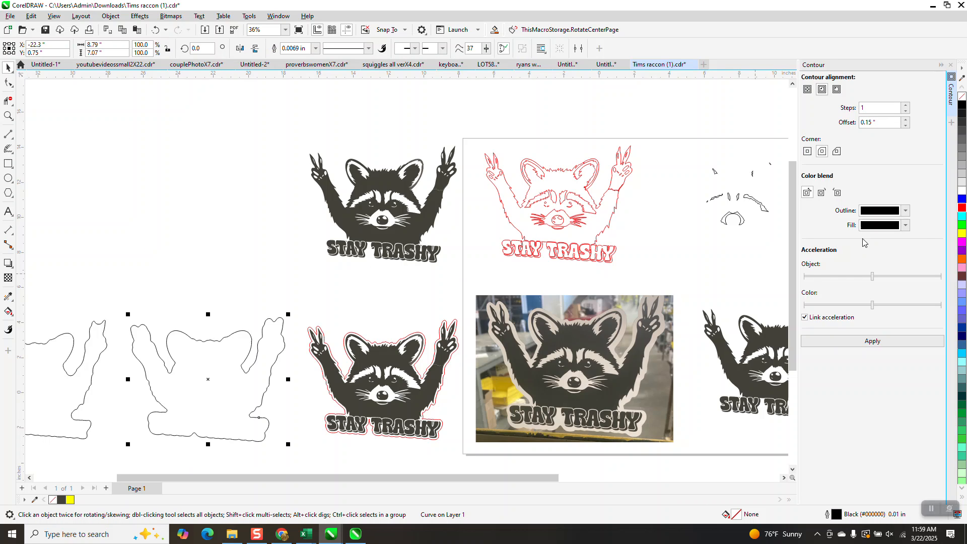
pyautogui.rightClick(961, 208)
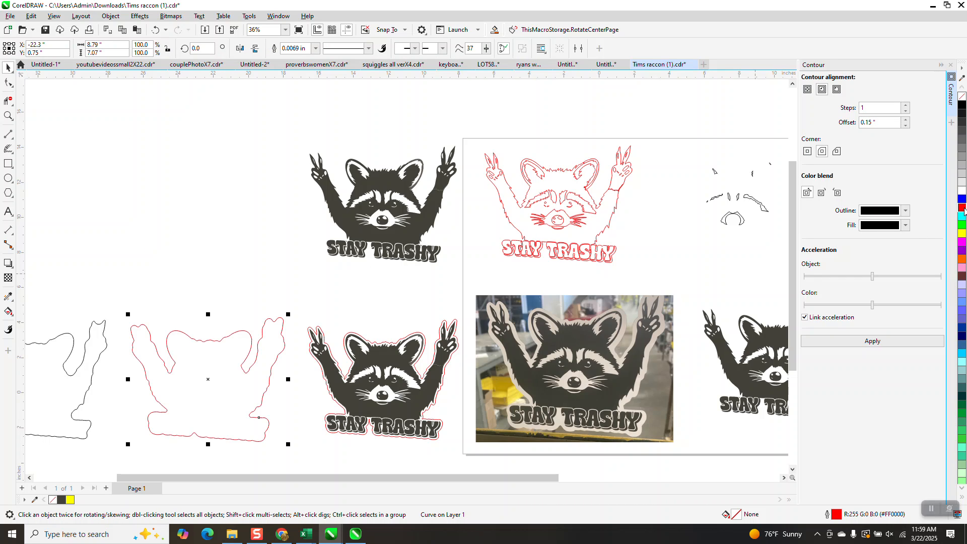
pyautogui.moveTo(237, 325); pyautogui.dragTo(412, 149)
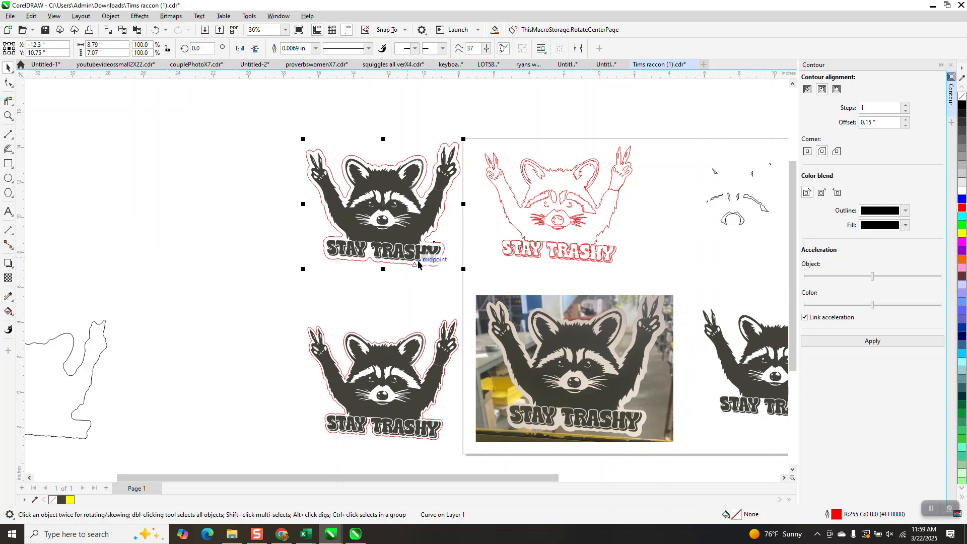
# Step: Draw a rectangle about 9.8 by 7.7 inches over the upper outlined raccoon and fill it yellow
pyautogui.click(8, 116)
pyautogui.moveTo(296, 208); pyautogui.dragTo(456, 271)
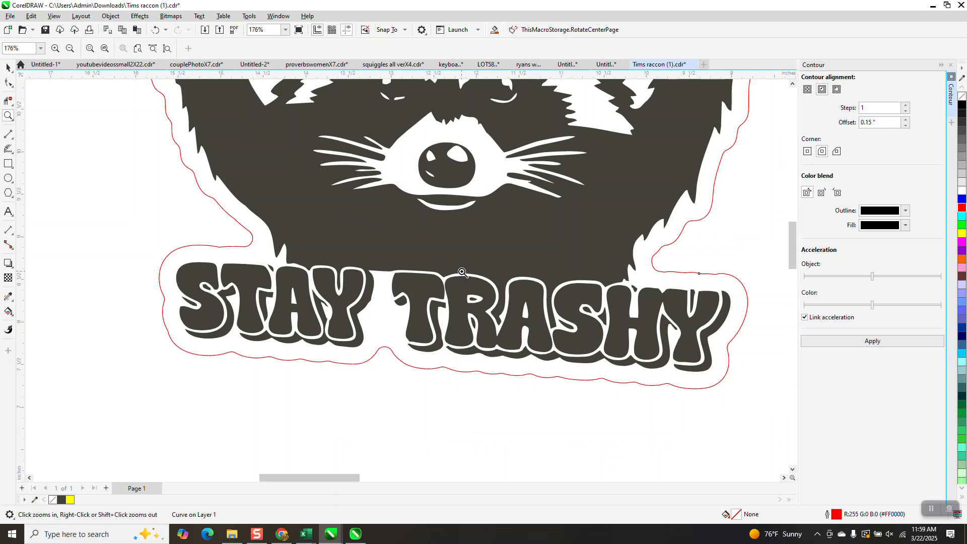
pyautogui.scroll(-3, 418, 262)
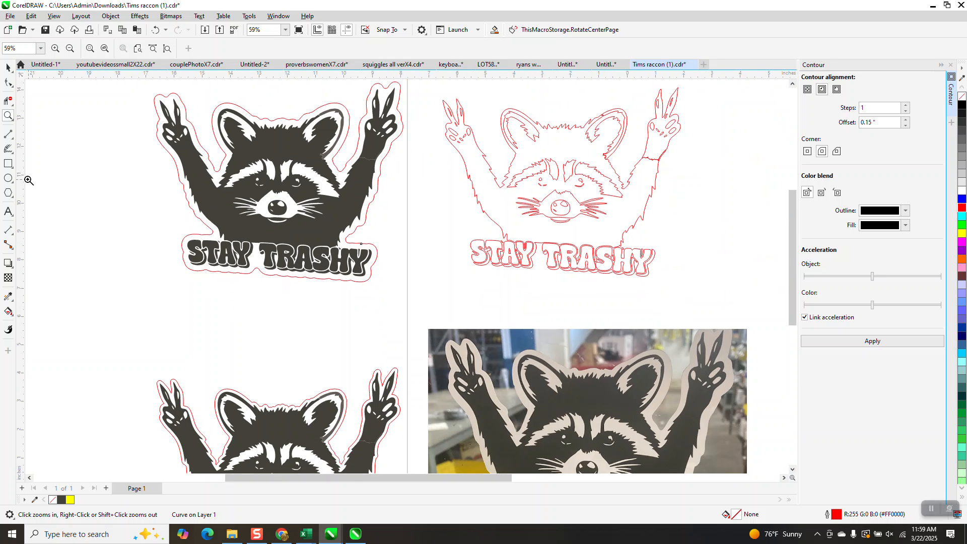
pyautogui.click(8, 163)
pyautogui.moveTo(139, 93); pyautogui.dragTo(416, 310)
pyautogui.click(962, 233)
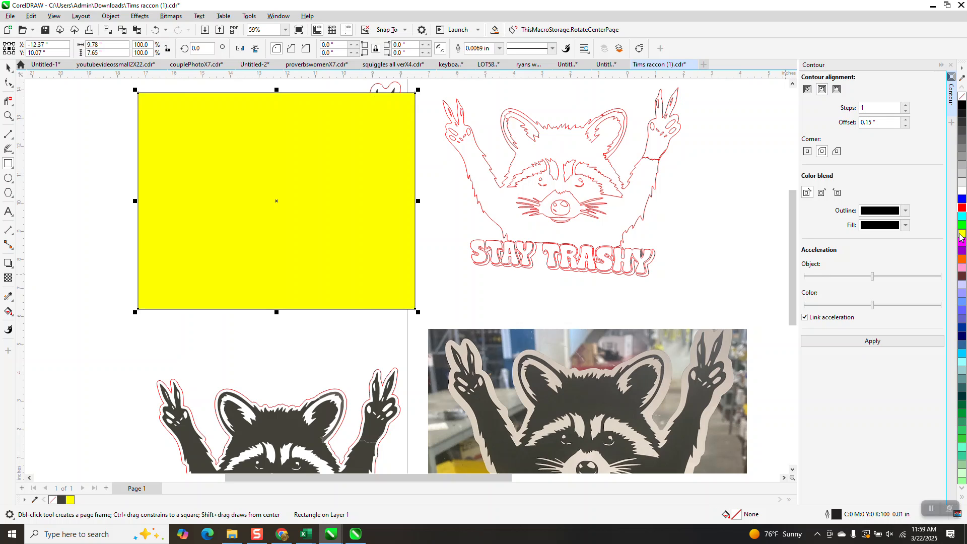
# Step: Send the yellow rectangle to the back of the page, behind the raccoon and its outline
pyautogui.click(110, 16)
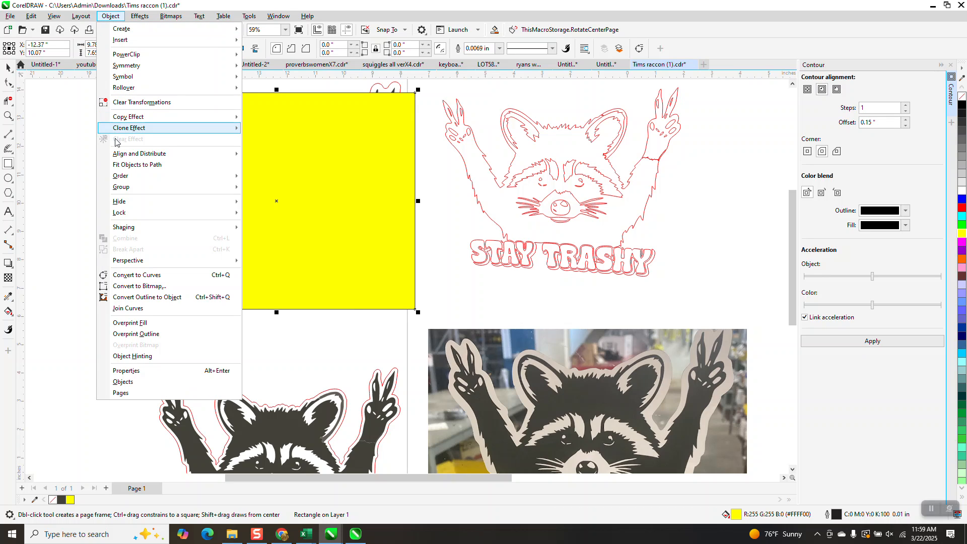
pyautogui.moveTo(135, 180)
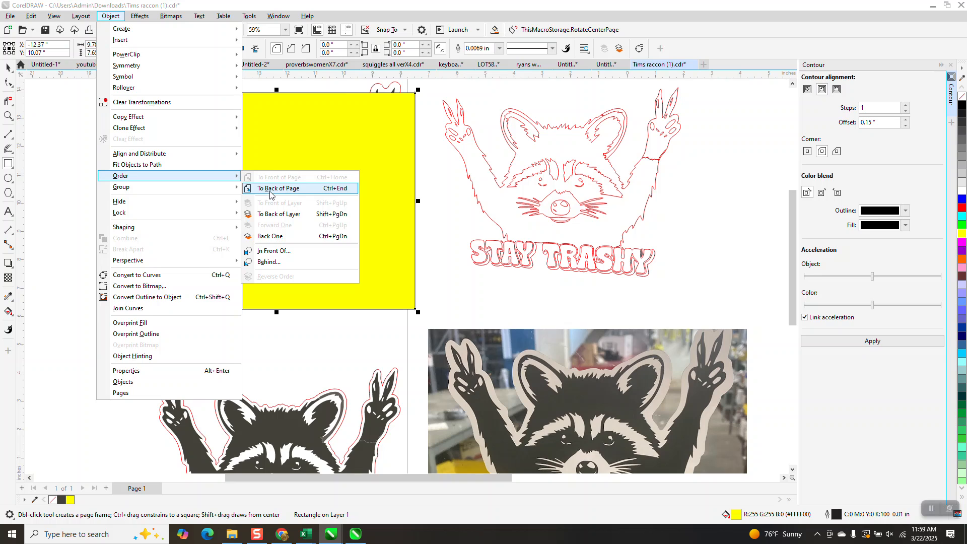
pyautogui.click(270, 195)
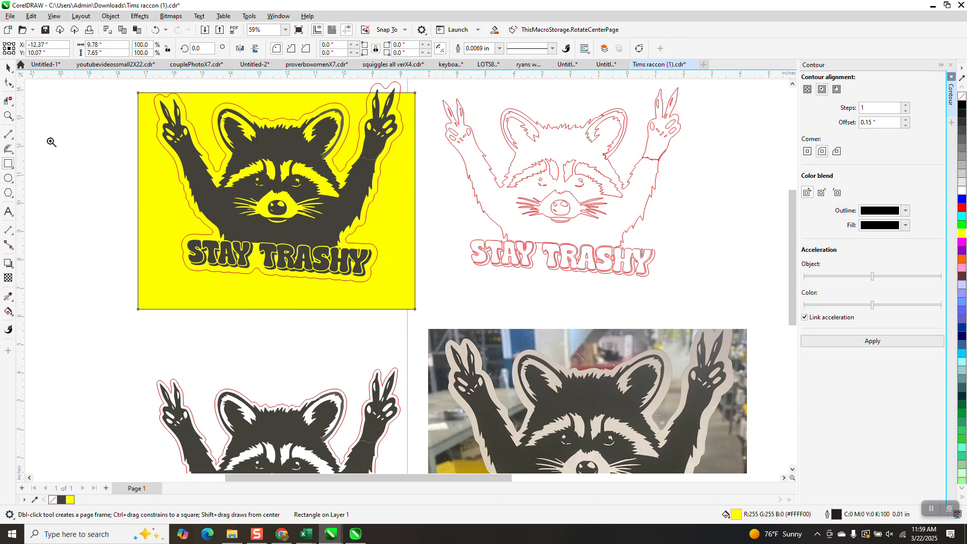
# Step: Examine the red outline beneath the TRASHY lettering and compare the whole border with the one in the reference photo
pyautogui.press('z')
pyautogui.moveTo(271, 250); pyautogui.dragTo(364, 300)
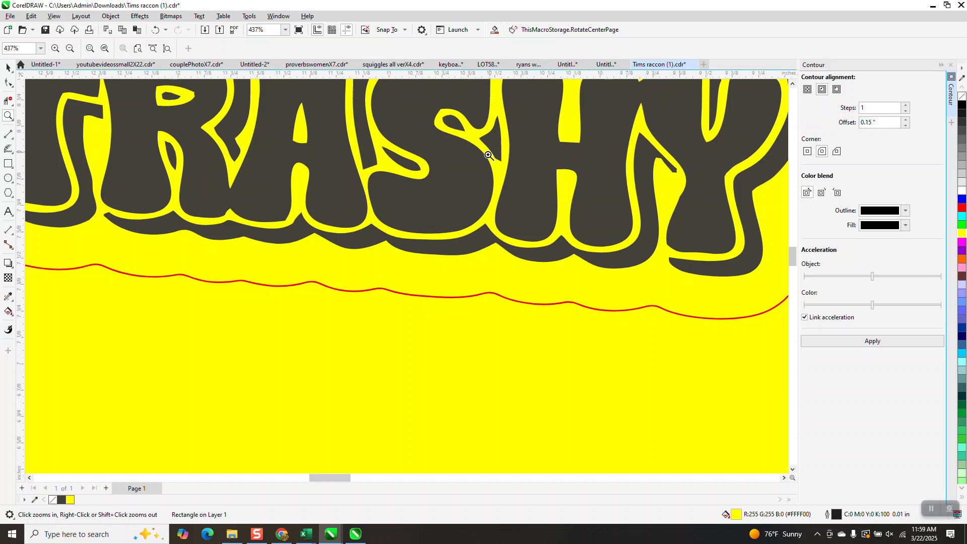
pyautogui.scroll(-5, 486, 156)
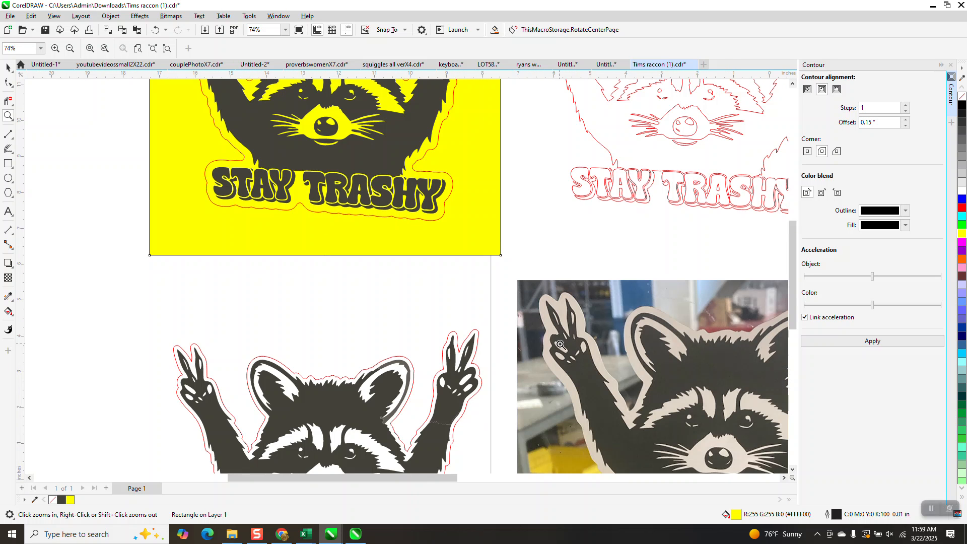
pyautogui.scroll(-1, 330, 204)
pyautogui.scroll(-2, 330, 204)
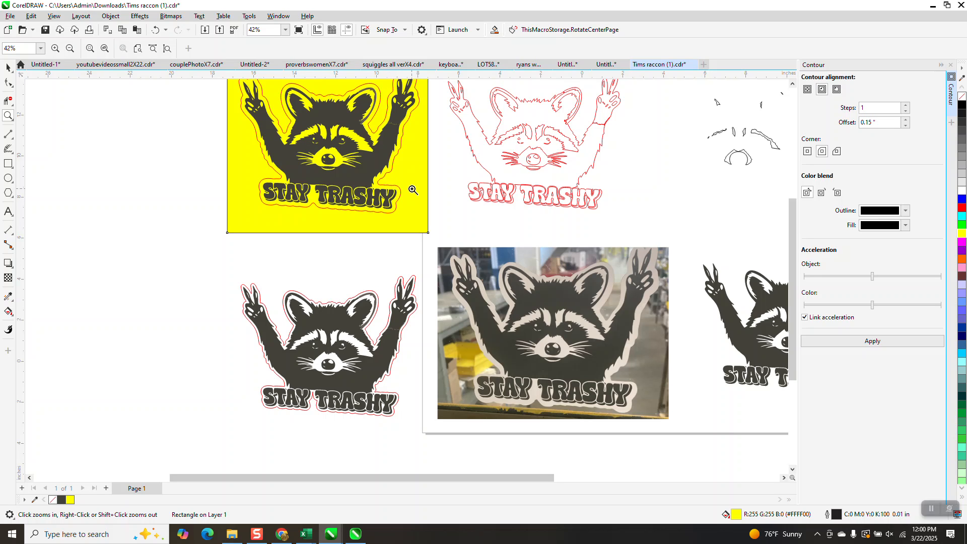
pyautogui.scroll(-1, 413, 190)
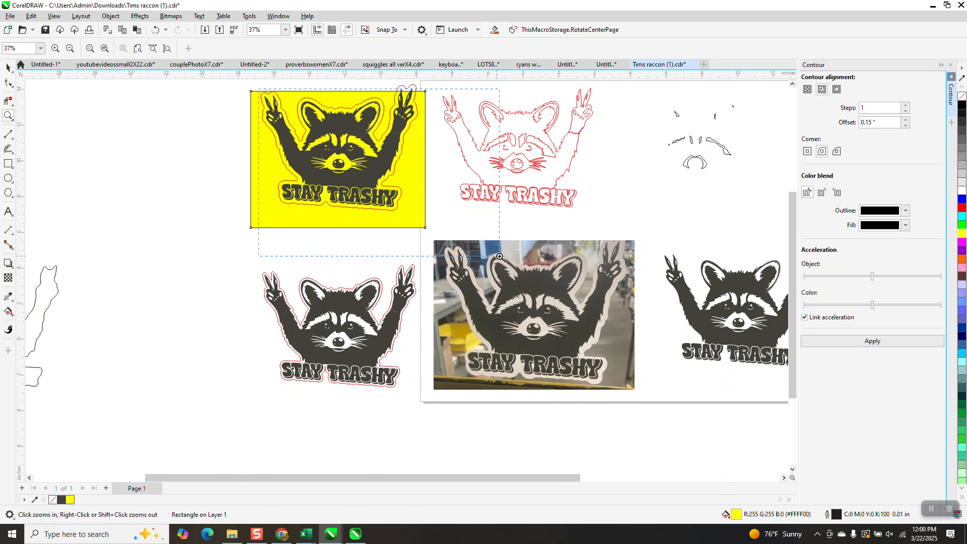